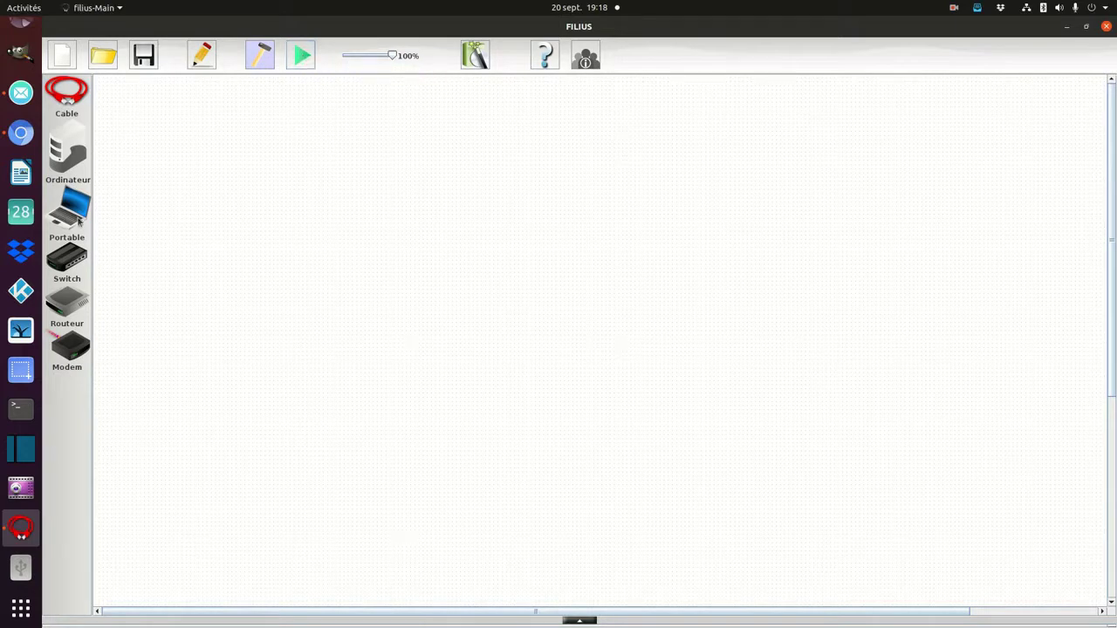
- Place a Portable on the network canvas and an Ordinateur beside it
{"action": "left_click_drag", "start_coordinate": [78, 218], "coordinate": [404, 285]}
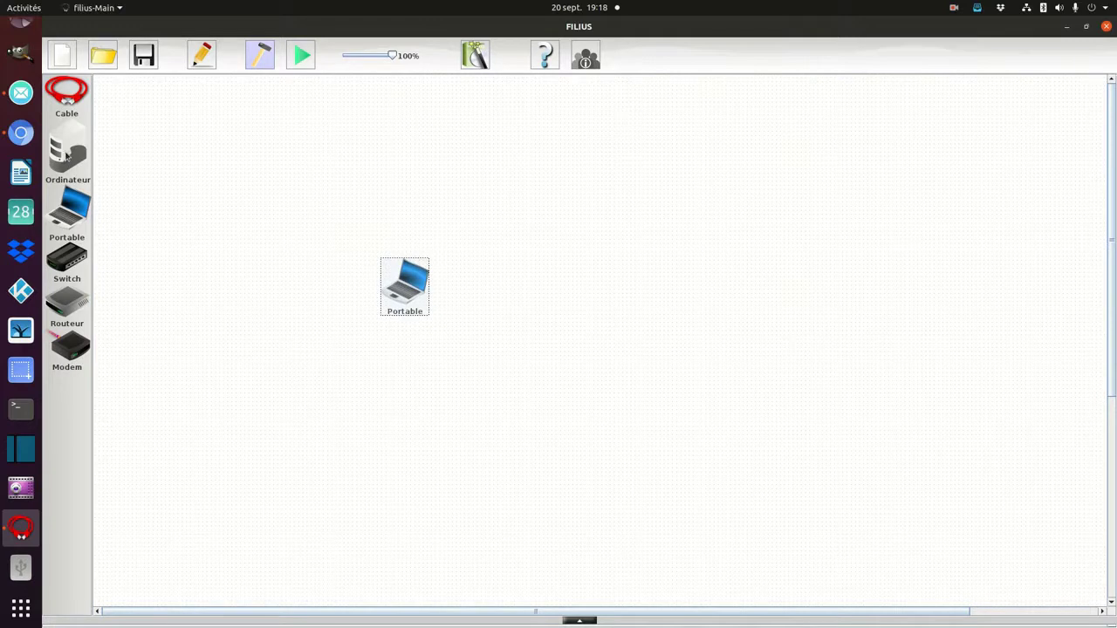
{"action": "left_click_drag", "start_coordinate": [67, 155], "coordinate": [605, 287]}
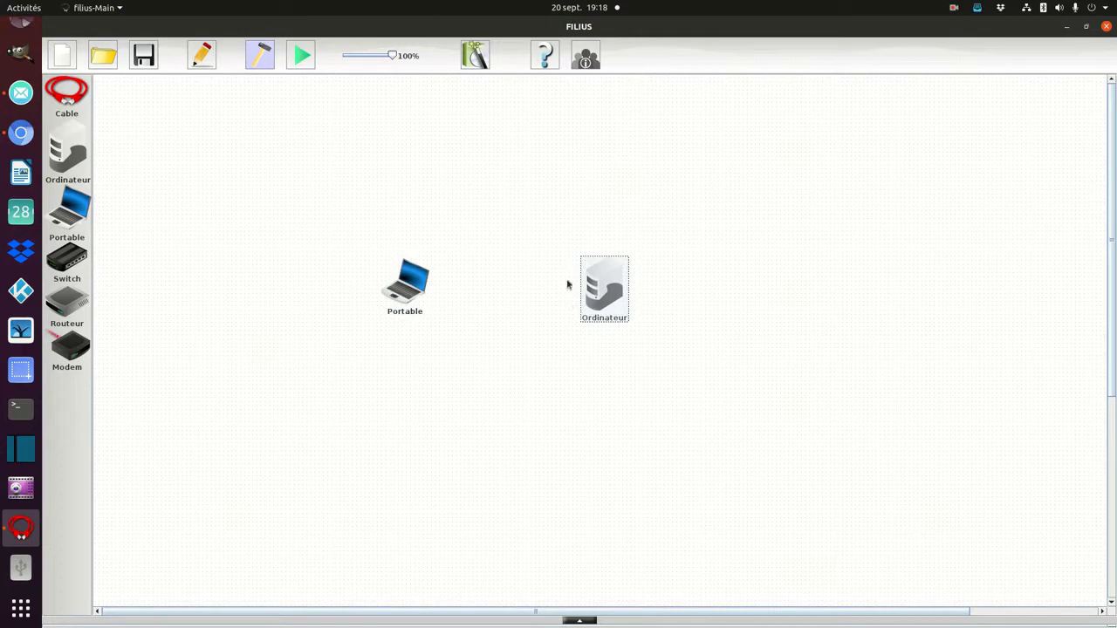
- Rename the laptop as Ordinateur 1 and set its IP address to 12.12.12.12
{"action": "double_click", "coordinate": [403, 290]}
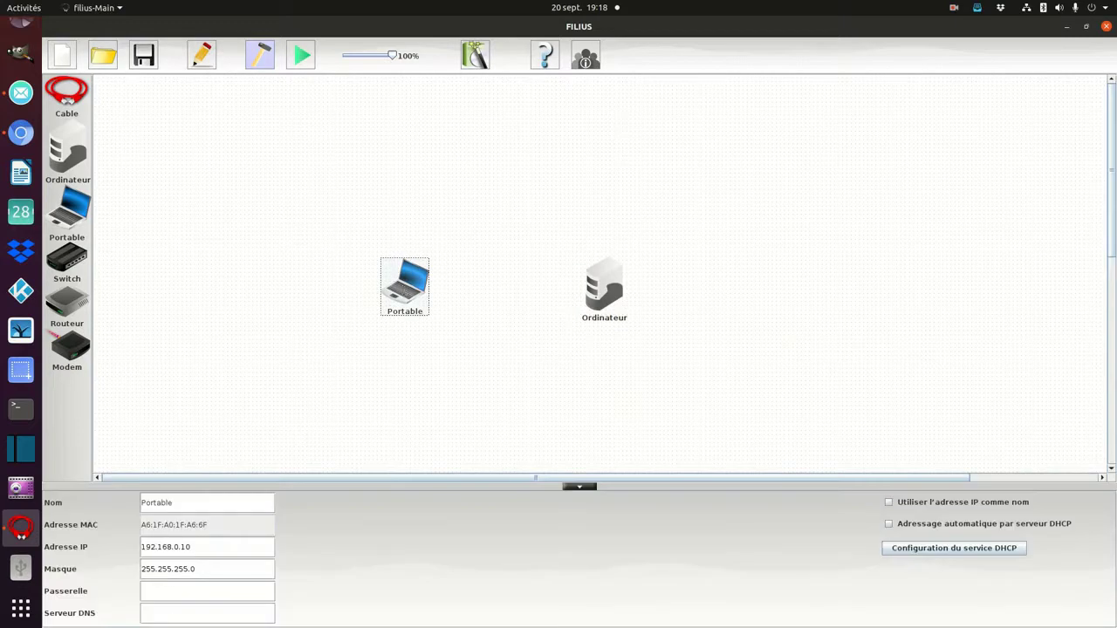
{"action": "left_click_drag", "start_coordinate": [179, 503], "coordinate": [140, 501]}
{"action": "type", "text": "Ordinateur 1"}
{"action": "left_click", "coordinate": [193, 548]}
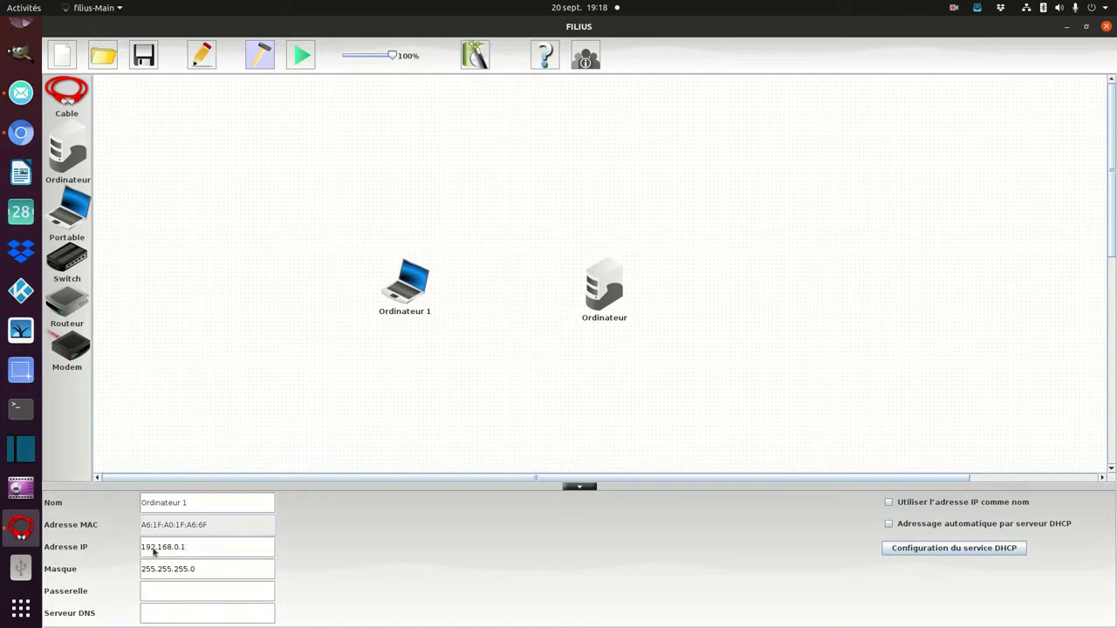
{"action": "left_click_drag", "start_coordinate": [189, 550], "coordinate": [130, 550]}
{"action": "type", "text": "12.12.12"}
{"action": "left_click_drag", "start_coordinate": [172, 550], "coordinate": [138, 549]}
- Set the IP address of the desktop computer Ordinateur to 12.12.12.125
{"action": "left_click", "coordinate": [598, 281]}
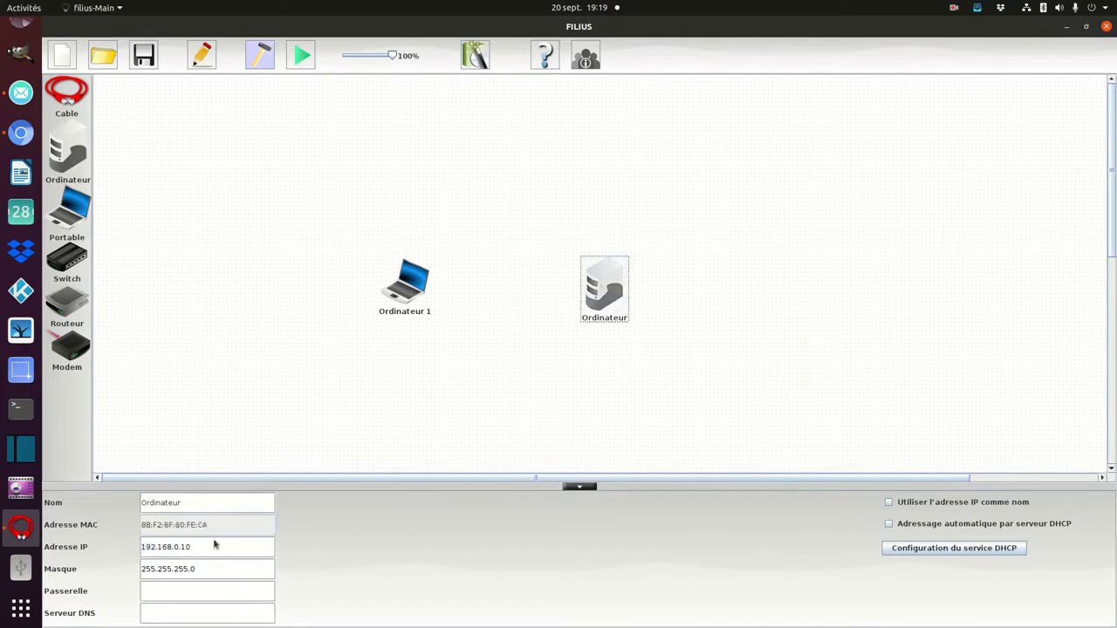
{"action": "left_click_drag", "start_coordinate": [196, 548], "coordinate": [132, 546]}
{"action": "type", "text": "12.12.12"}
{"action": "key", "text": "BackSpace"}
{"action": "type", "text": "2.125"}
{"action": "left_click", "coordinate": [584, 376]}
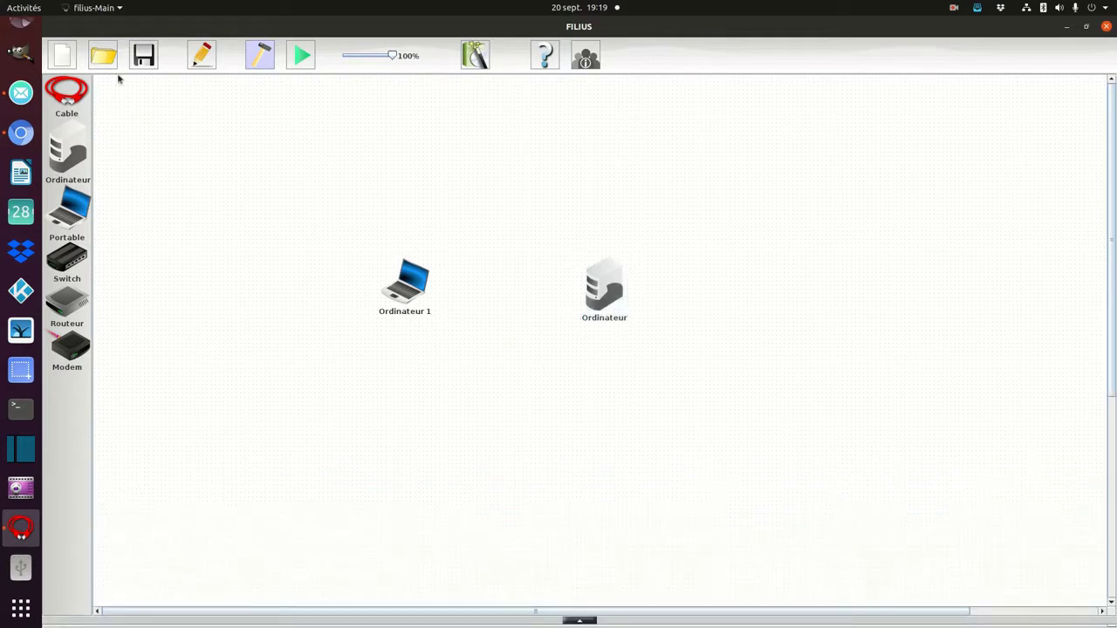
- Connect Ordinateur 1 to Ordinateur with a network cable
{"action": "left_click", "coordinate": [73, 97]}
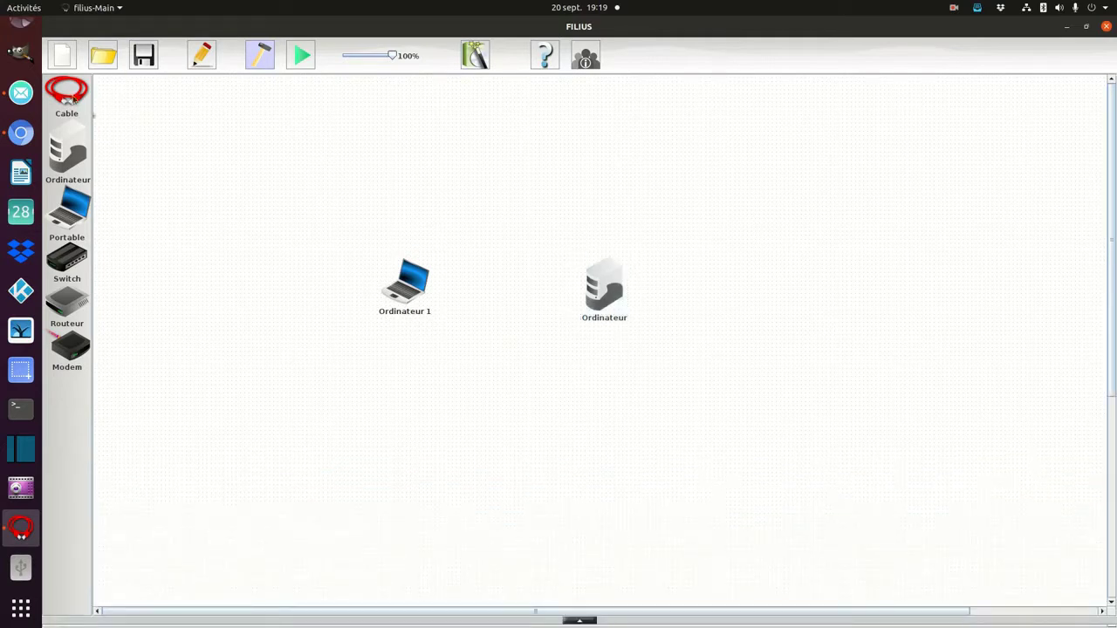
{"action": "left_click", "coordinate": [409, 298]}
{"action": "left_click", "coordinate": [602, 292]}
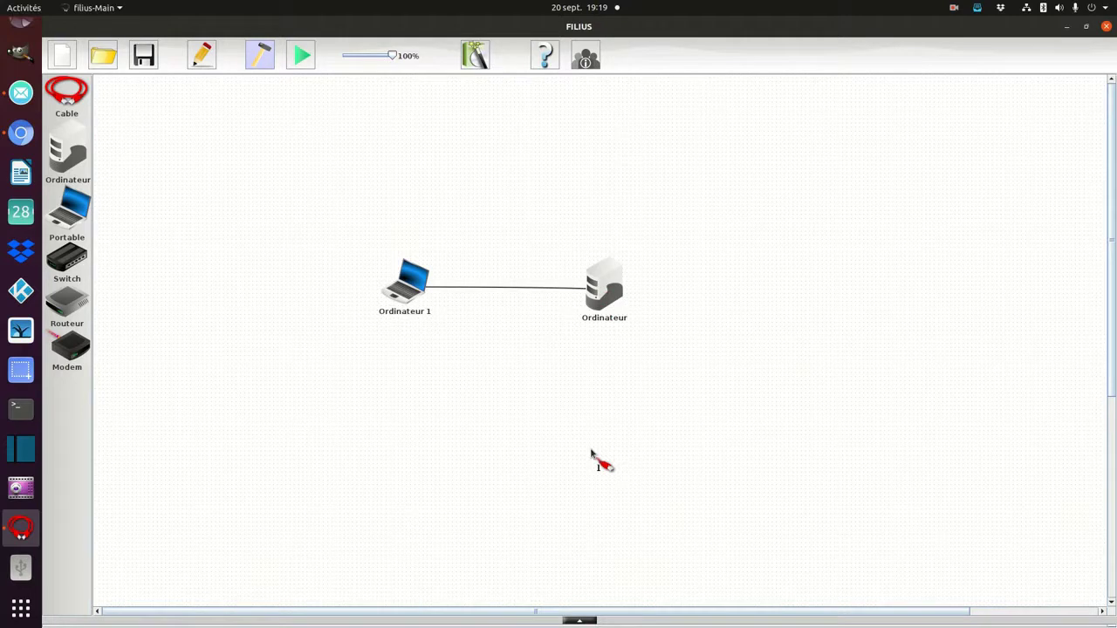
- Start simulation mode and open the desktop of Ordinateur 1, moving its window below the two machines
{"action": "left_click", "coordinate": [299, 56]}
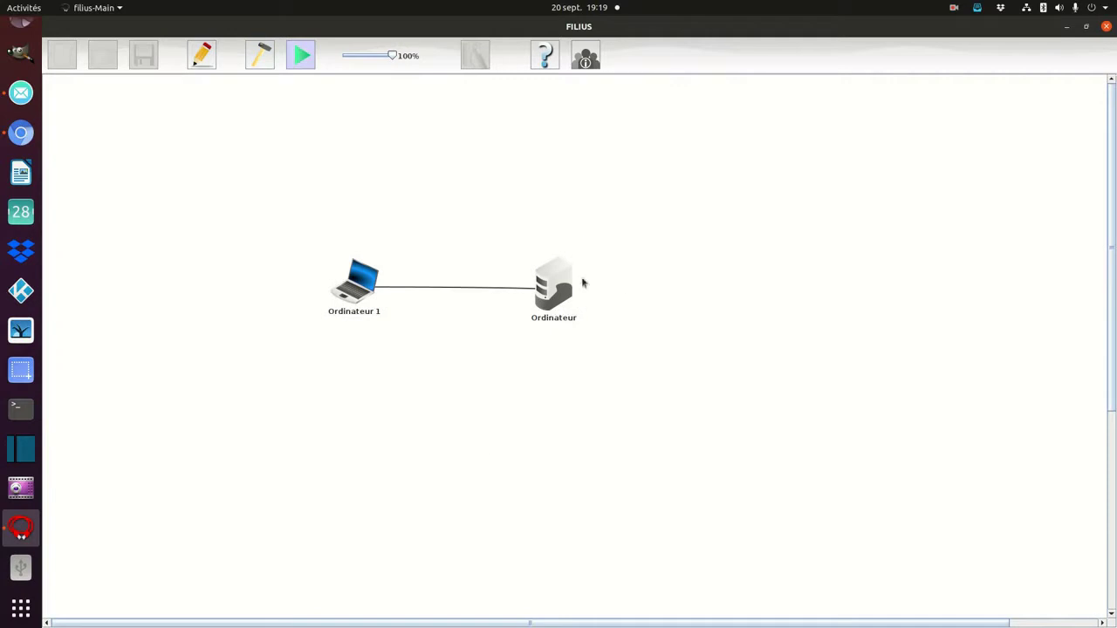
{"action": "left_click", "coordinate": [356, 294]}
{"action": "left_click_drag", "start_coordinate": [165, 35], "coordinate": [170, 346]}
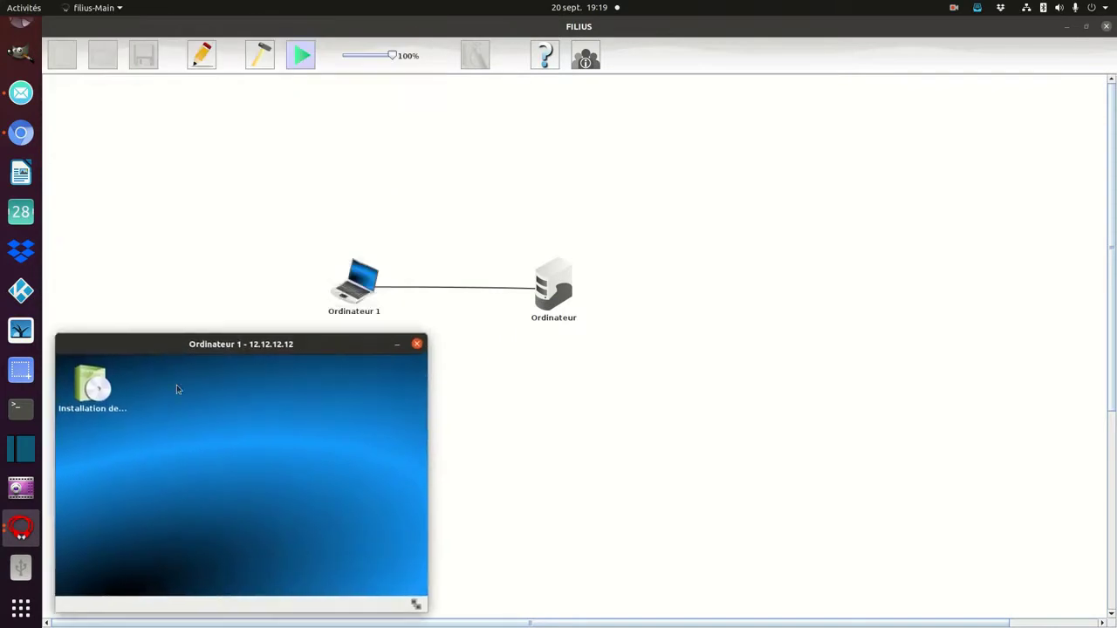
- Install the Ligne de commande software on Ordinateur 1 and apply the changes
{"action": "left_click", "coordinate": [92, 390]}
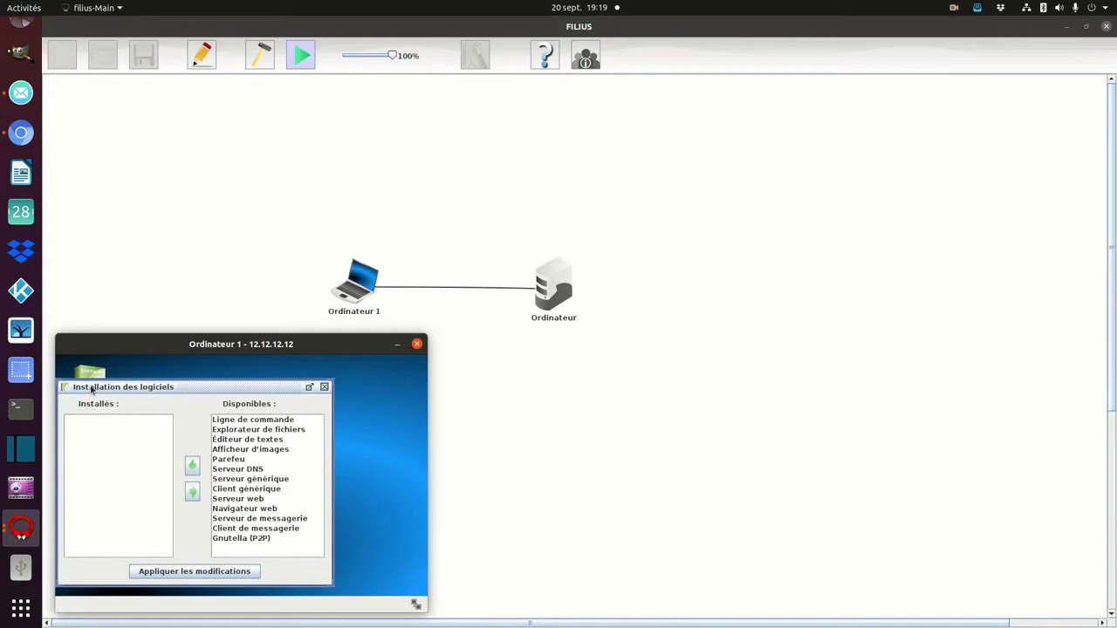
{"action": "left_click", "coordinate": [268, 423]}
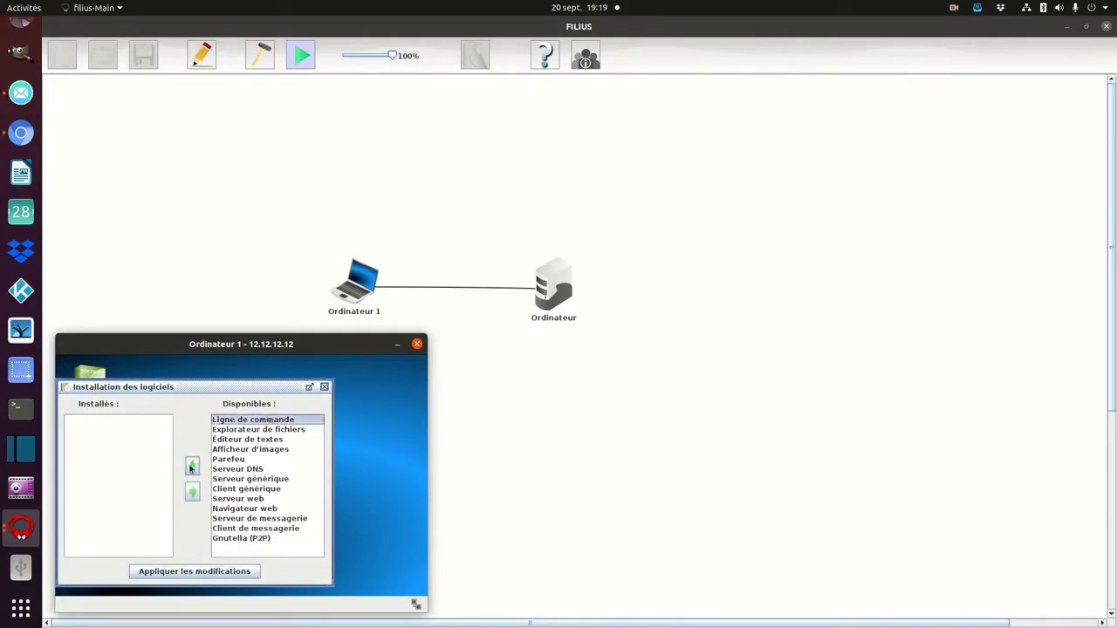
{"action": "left_click", "coordinate": [192, 467]}
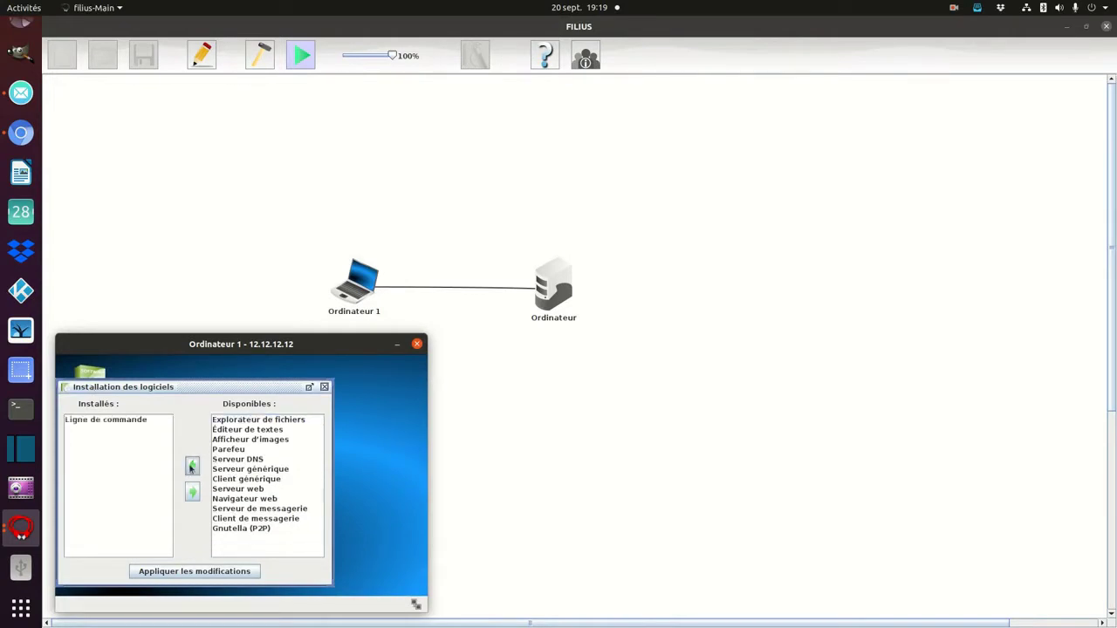
{"action": "left_click", "coordinate": [195, 571]}
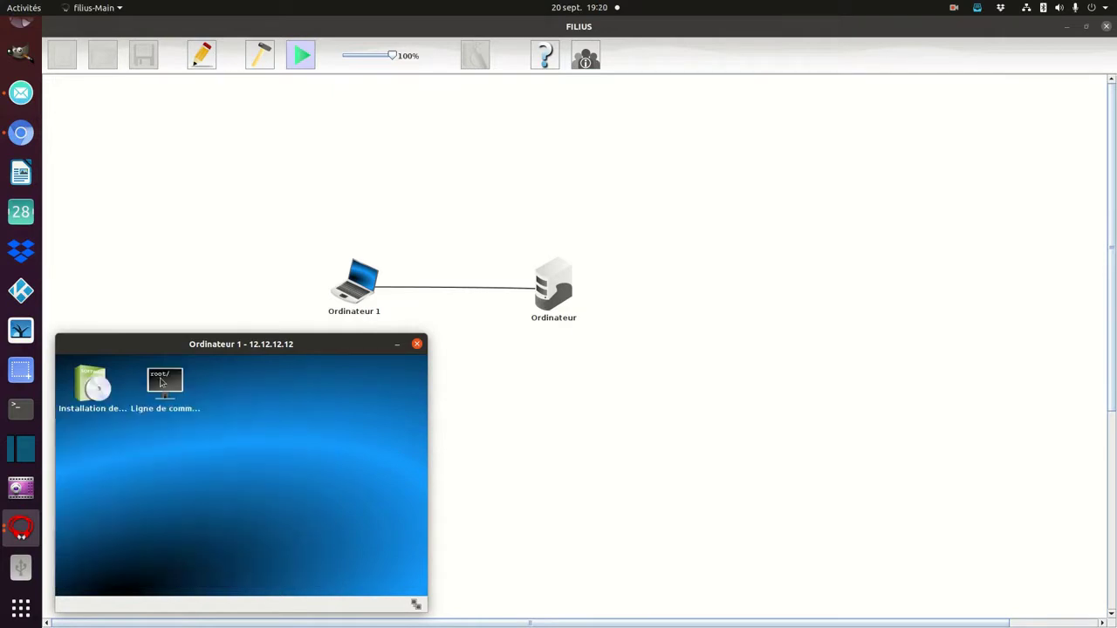
- Open the command line on Ordinateur 1 and run ipconfig to display its network settings
{"action": "left_click", "coordinate": [161, 382]}
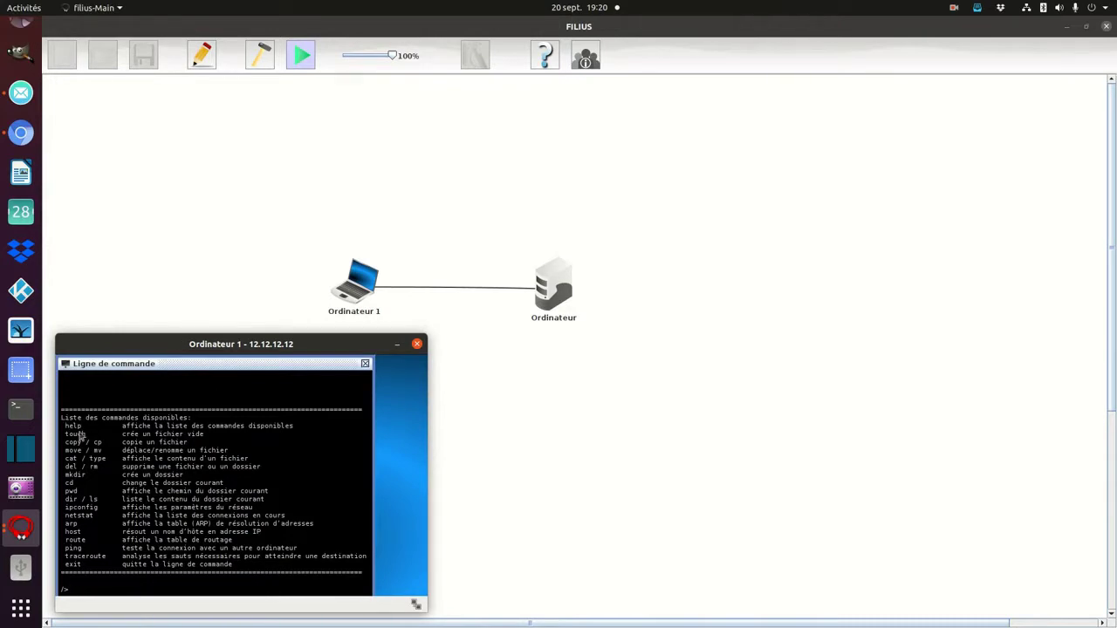
{"action": "left_click", "coordinate": [80, 591]}
{"action": "type", "text": "arconfig"}
{"action": "key", "text": "Return"}
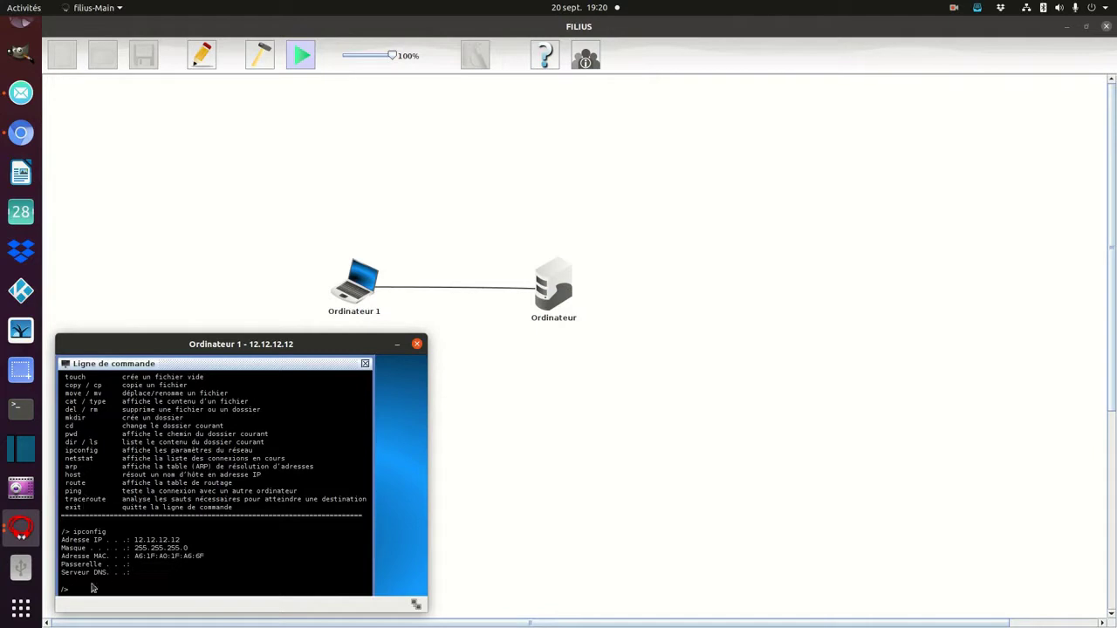
- Test the connection to the other computer by running ping 12.12.12.125
{"action": "type", "text": "ping"}
{"action": "type", "text": "12.12.12"}
{"action": "mouse_move", "coordinate": [549, 294]}
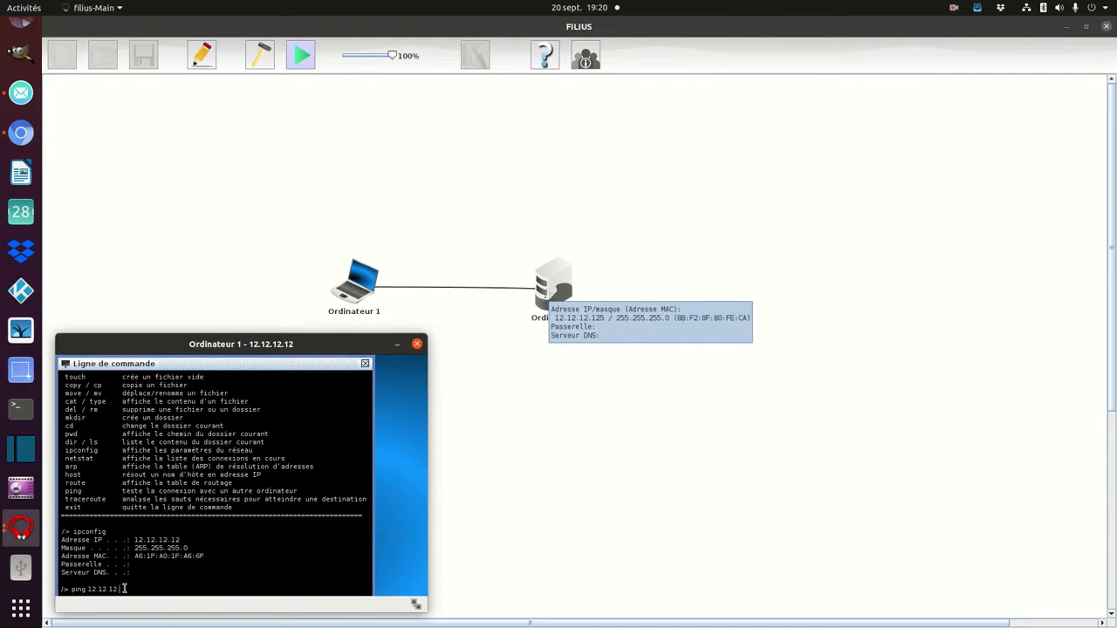
{"action": "type", "text": "125"}
{"action": "key", "text": "Return"}
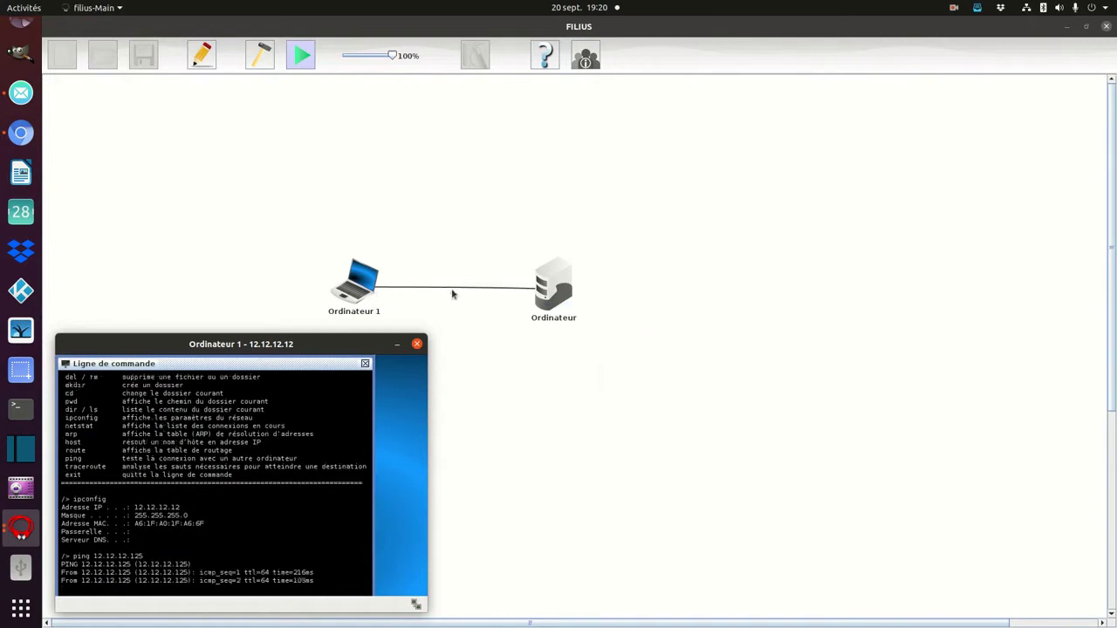